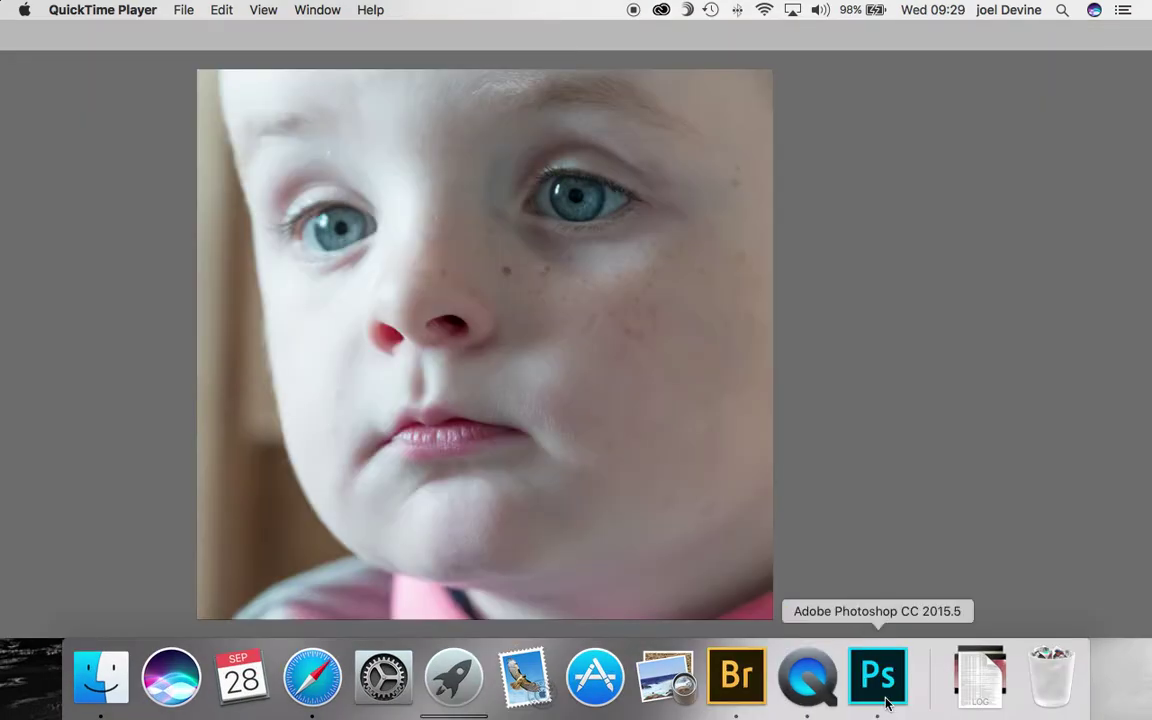
Step: Switch to Photoshop, duplicate the Background layer and name the copy Sharpening
click(878, 680)
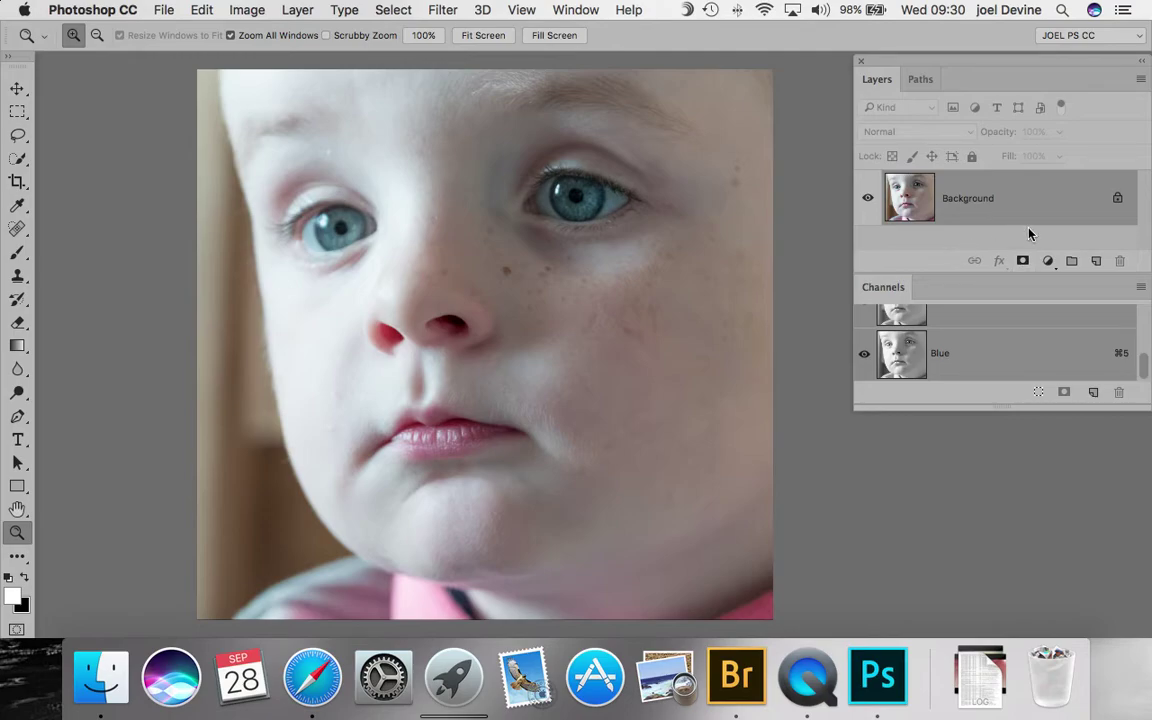
drag(1077, 203, 1098, 262)
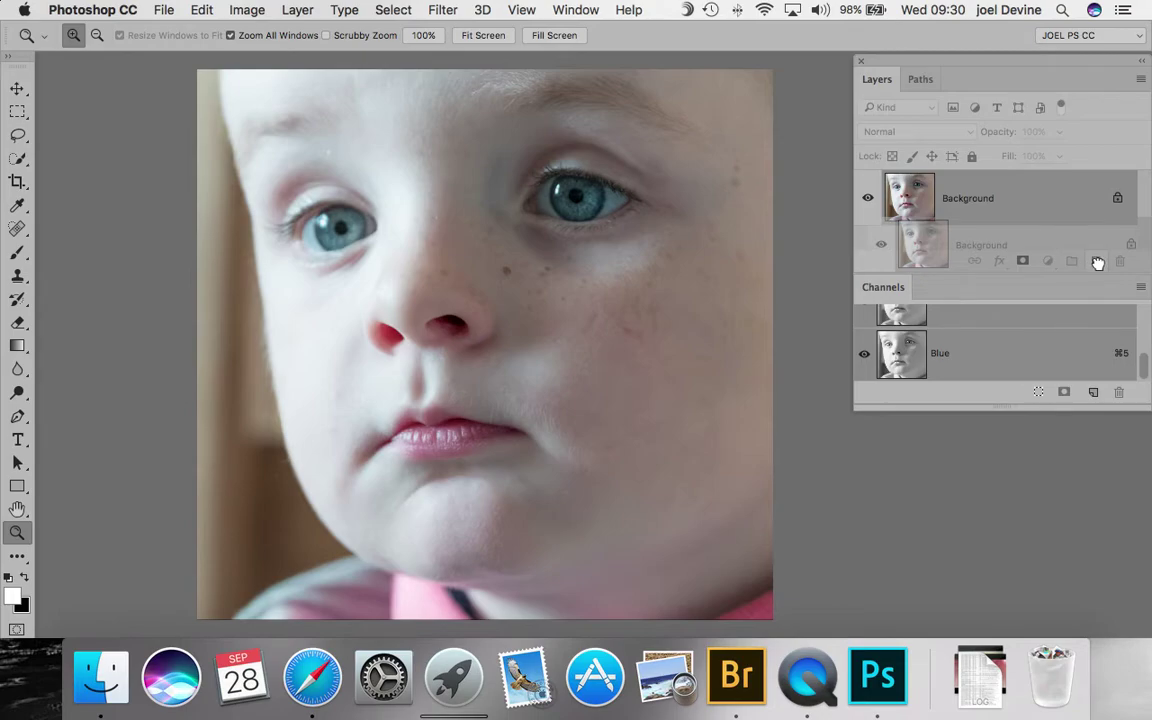
drag(1098, 262, 1096, 261)
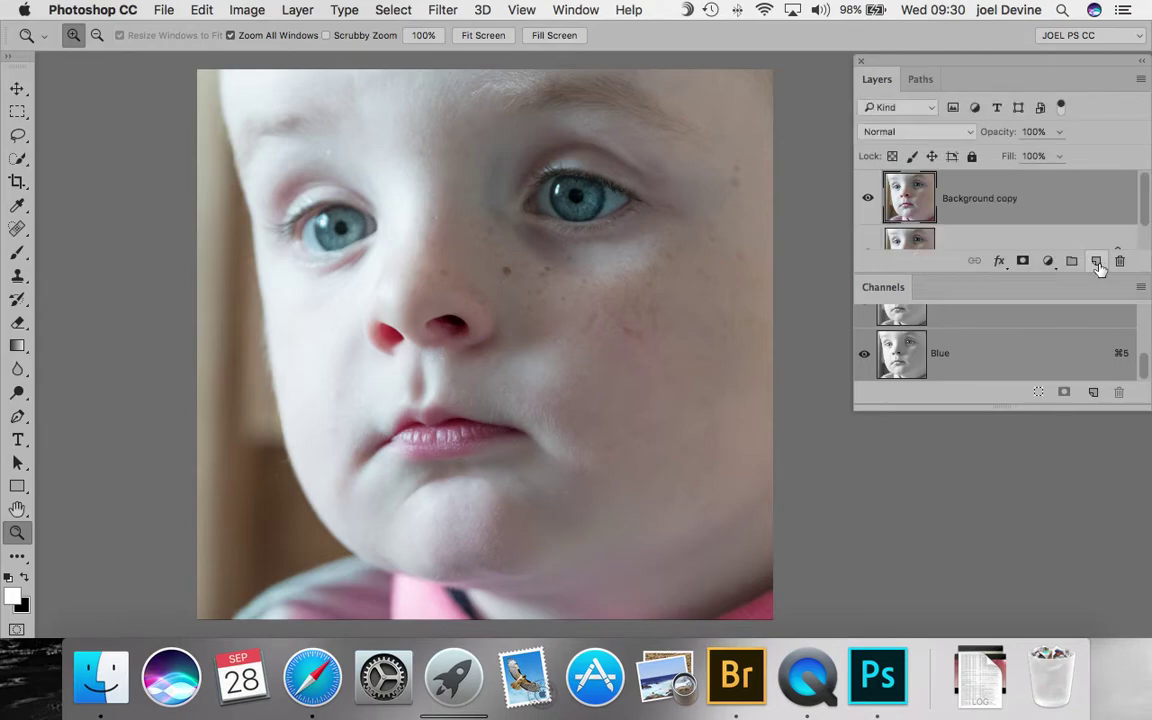
double_click(1012, 198)
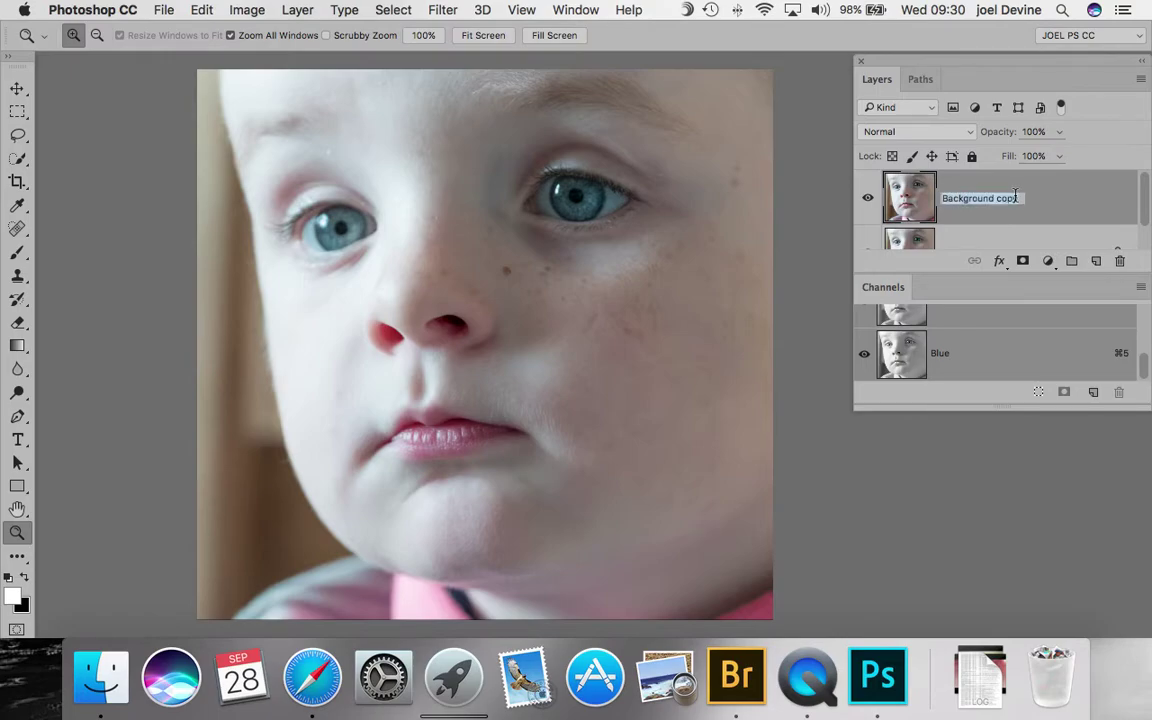
key(BackSpace)
text(Sharpen)
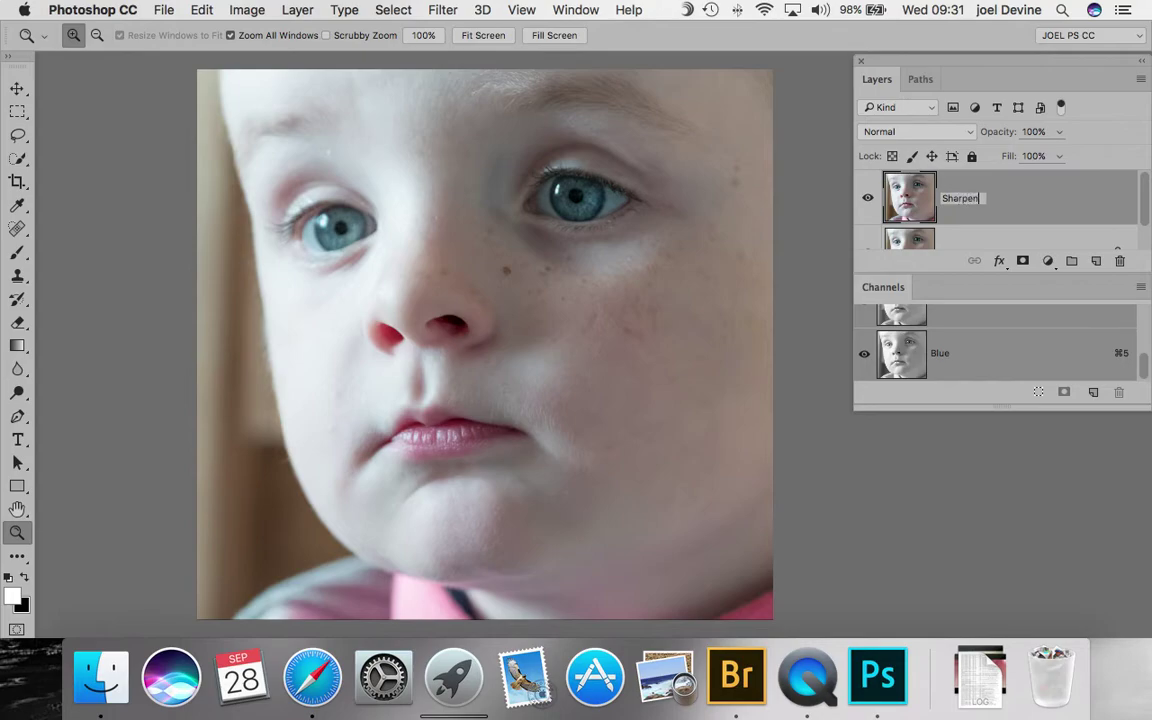
text(ing)
key(Return)
Step: Apply a High Pass filter with a 5.0-pixel radius to the Sharpening layer and set its blend mode to Overlay
click(447, 12)
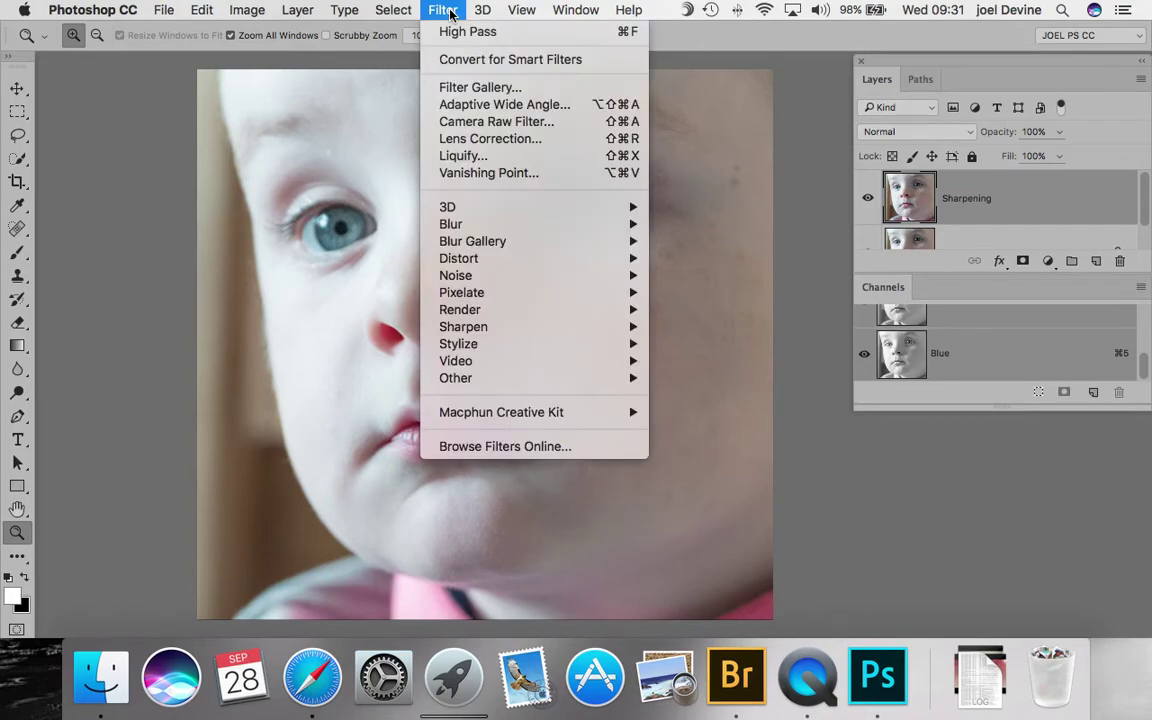
mouse_move(507, 380)
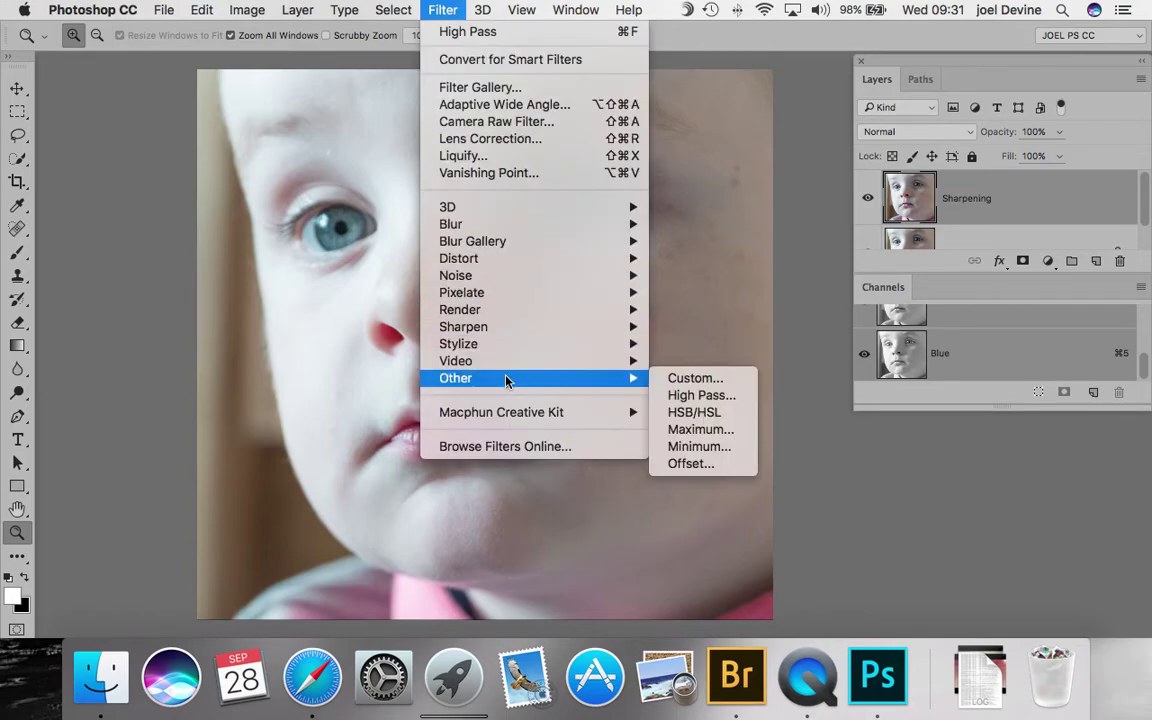
click(735, 399)
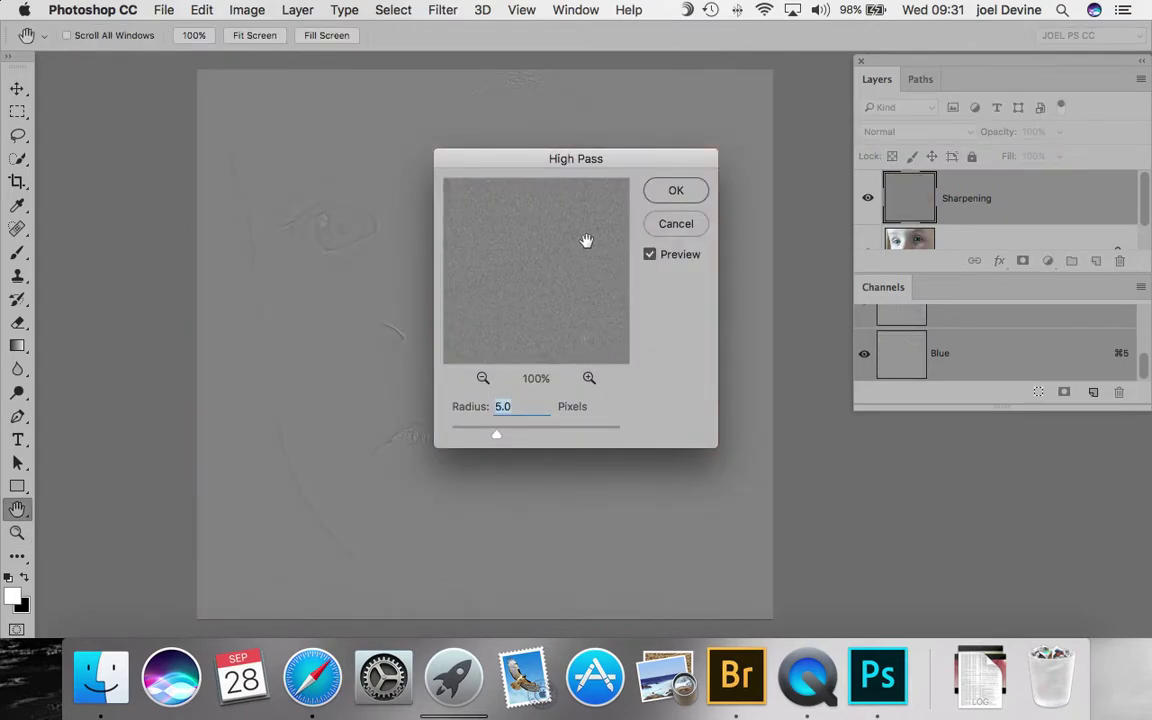
drag(620, 160, 893, 114)
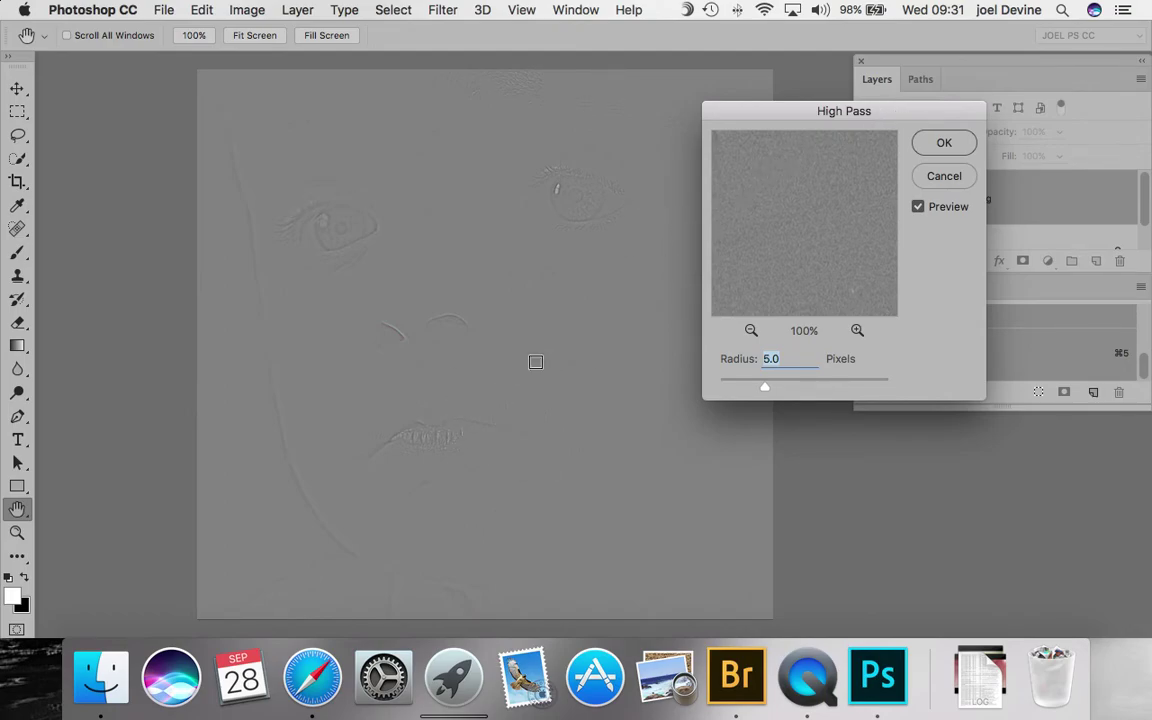
drag(904, 113, 951, 157)
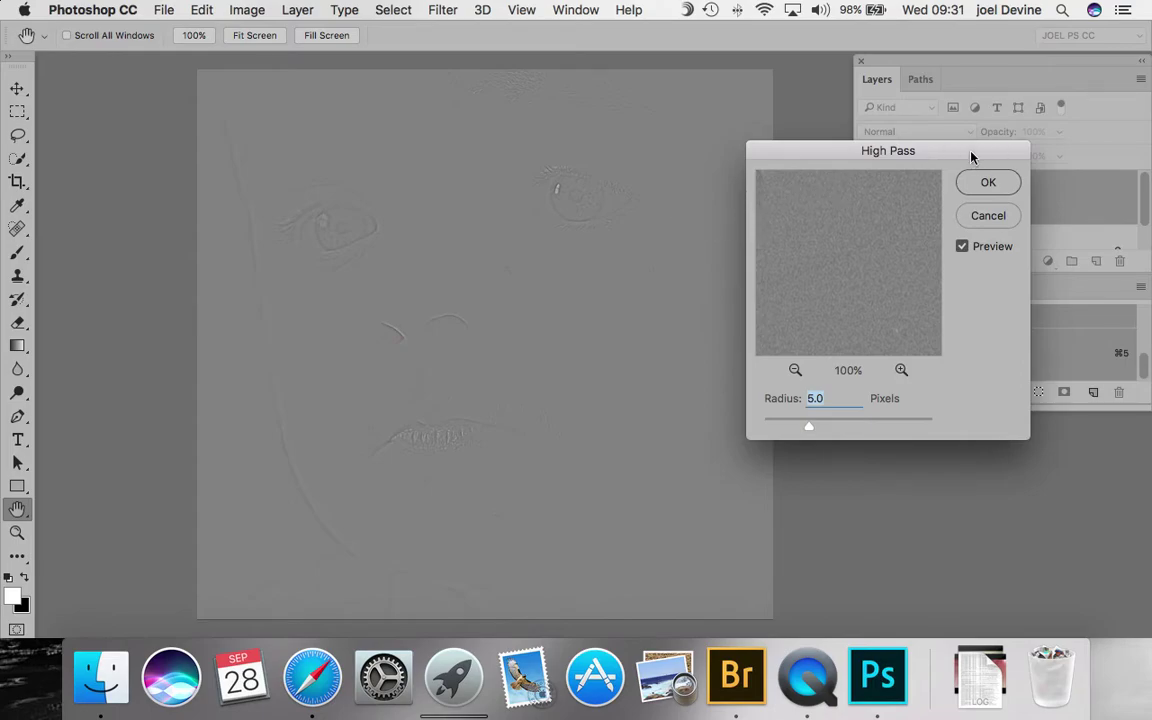
drag(967, 158, 695, 133)
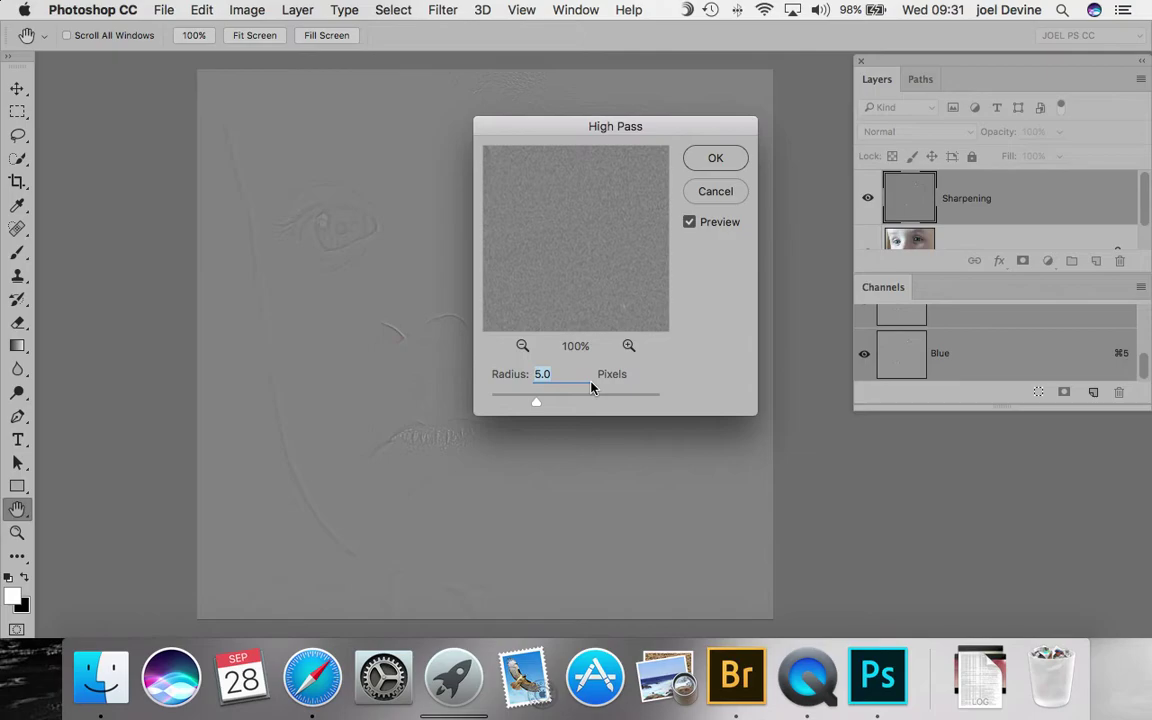
click(717, 161)
key(z)
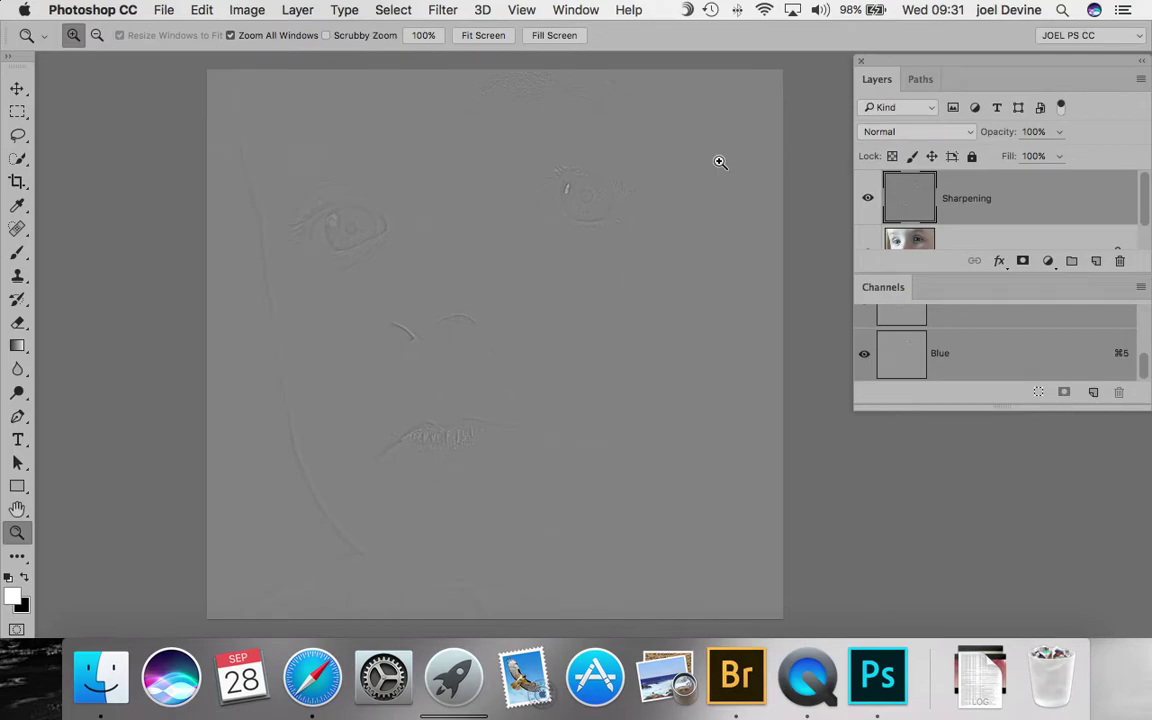
click(968, 135)
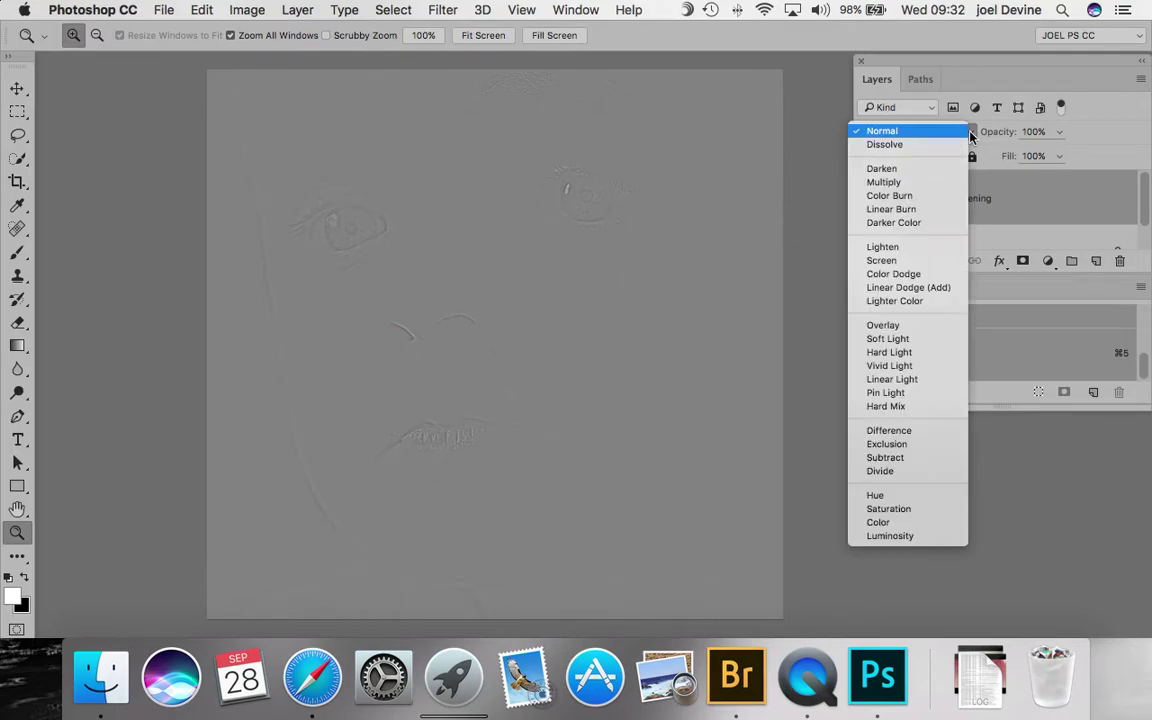
click(899, 326)
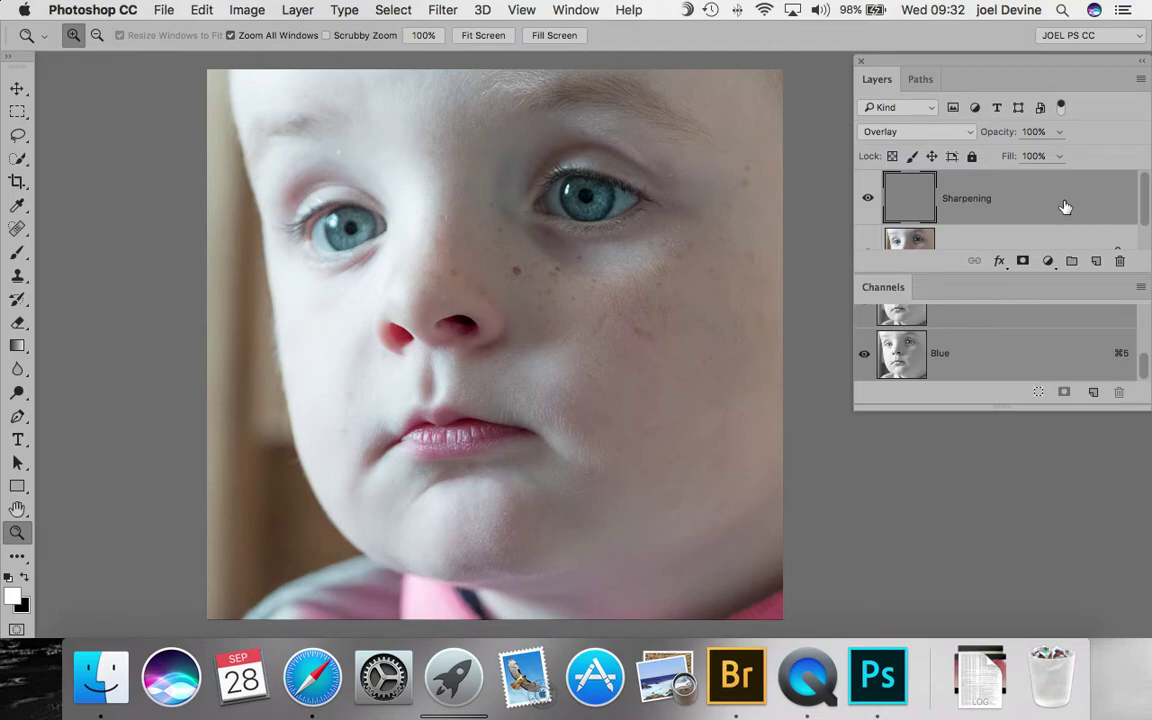
Step: Duplicate the Sharpening layer to strengthen the effect and merge the duplicates back into a single Sharpening layer
drag(1065, 207, 1098, 262)
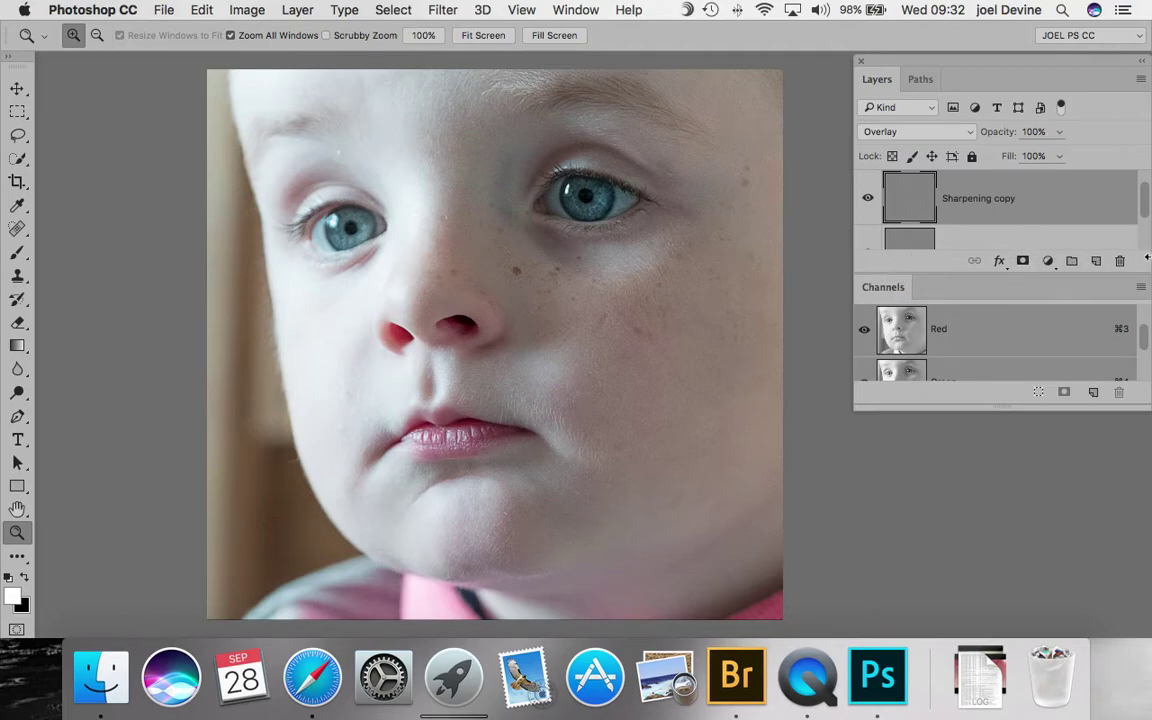
drag(1146, 219, 1148, 224)
key(super+j)
key(super+e)
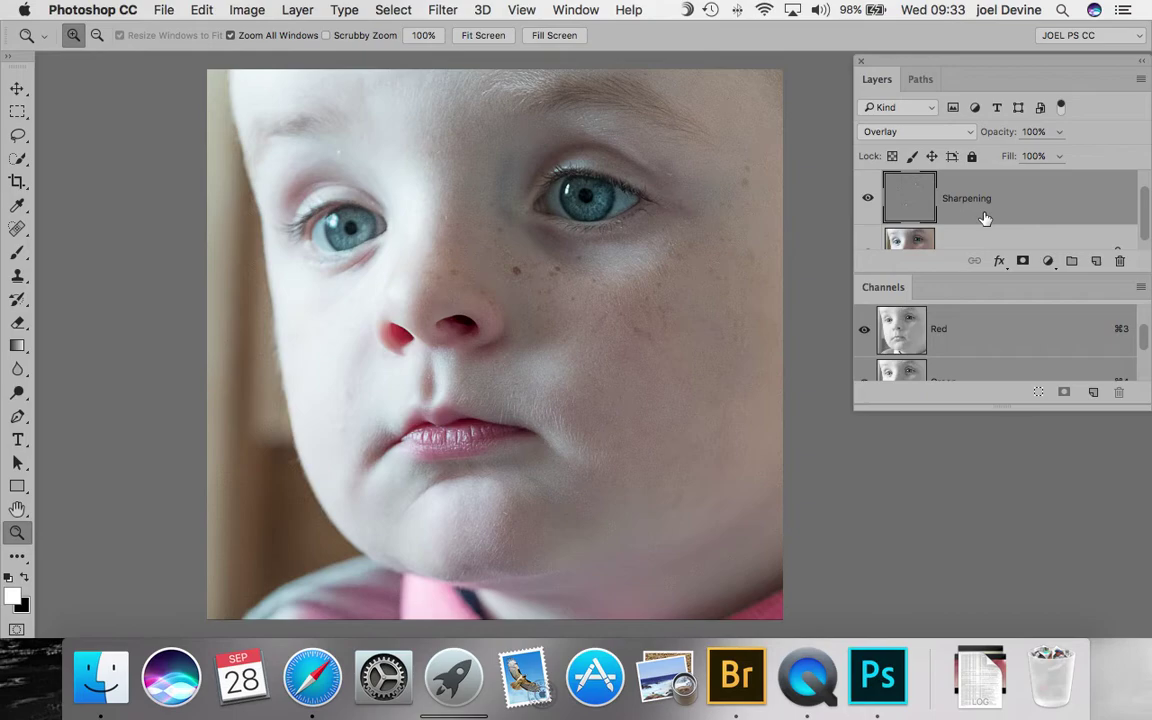
Step: Add a black layer mask that hides the whole Sharpening layer, and compare the photo with the layer off and on
key(alt)
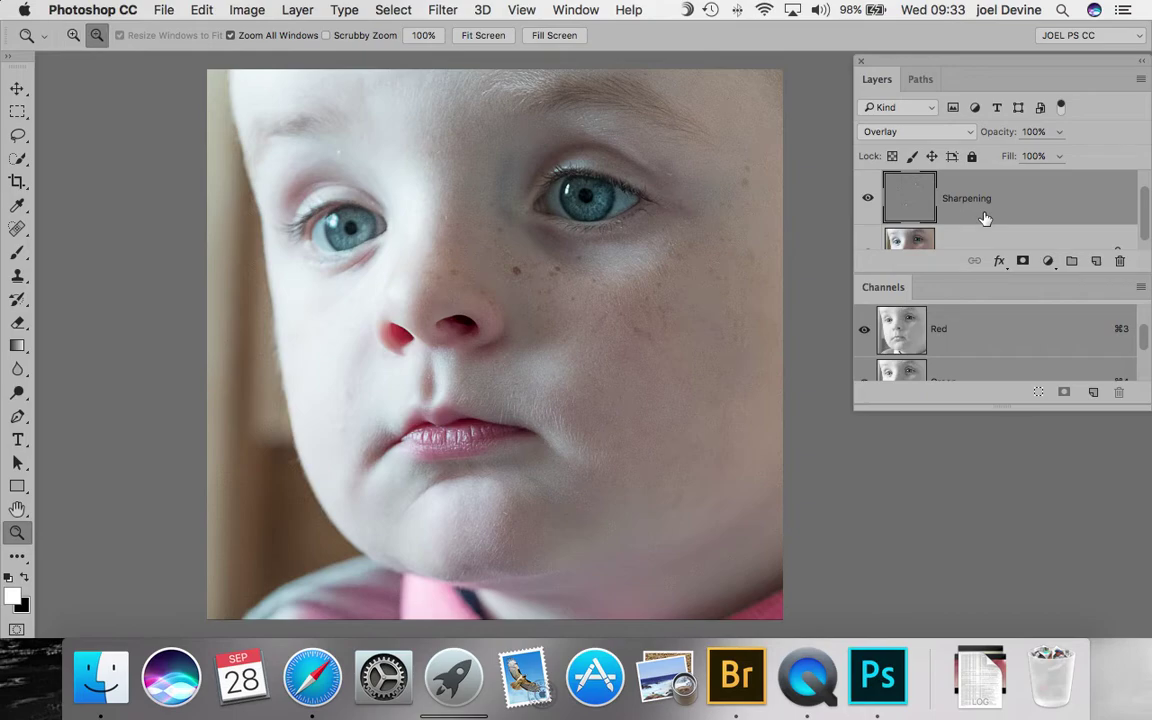
alt+click(1024, 262)
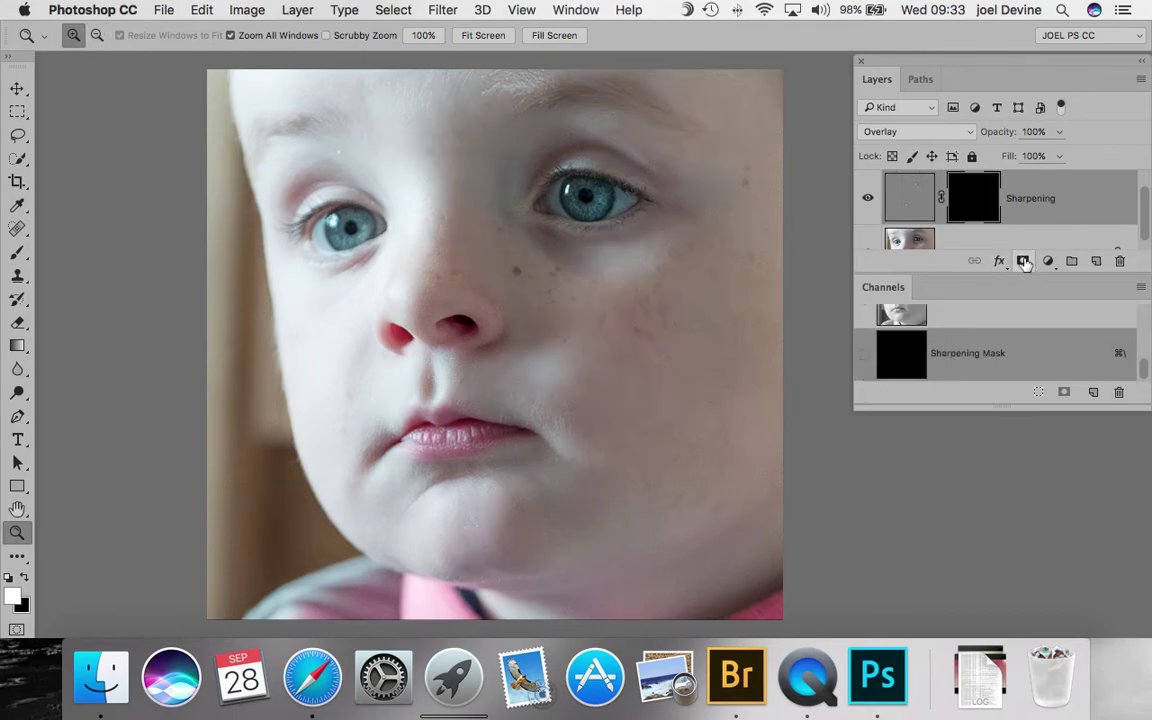
click(867, 199)
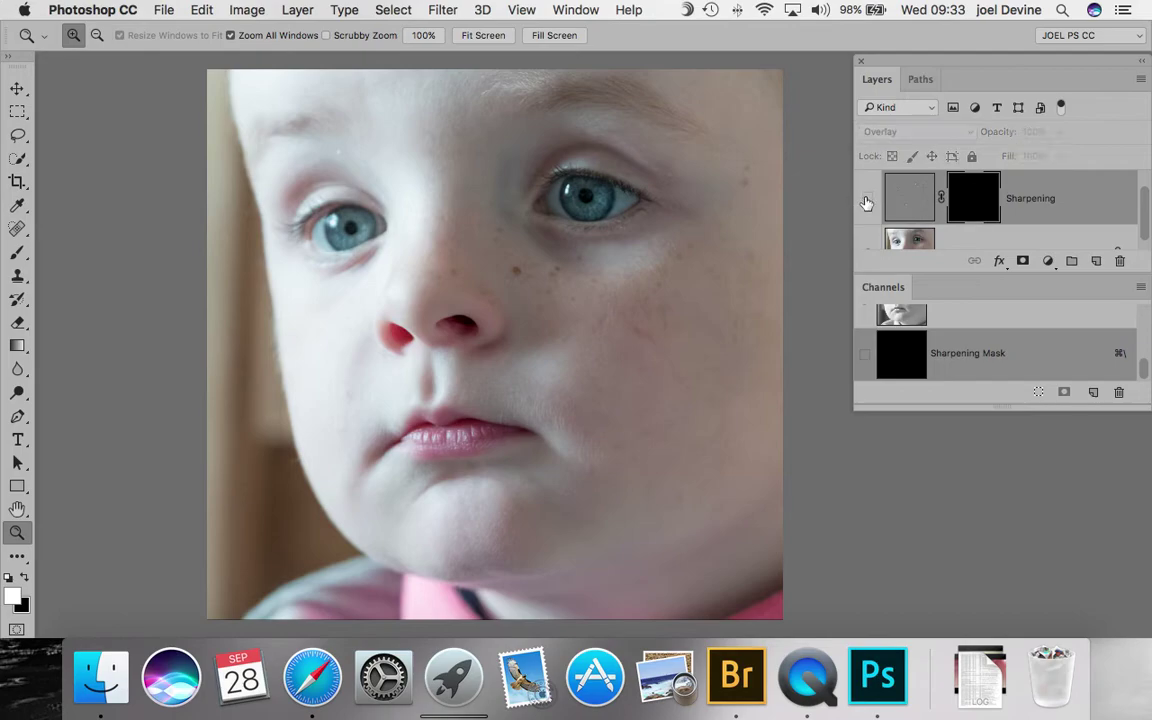
click(867, 199)
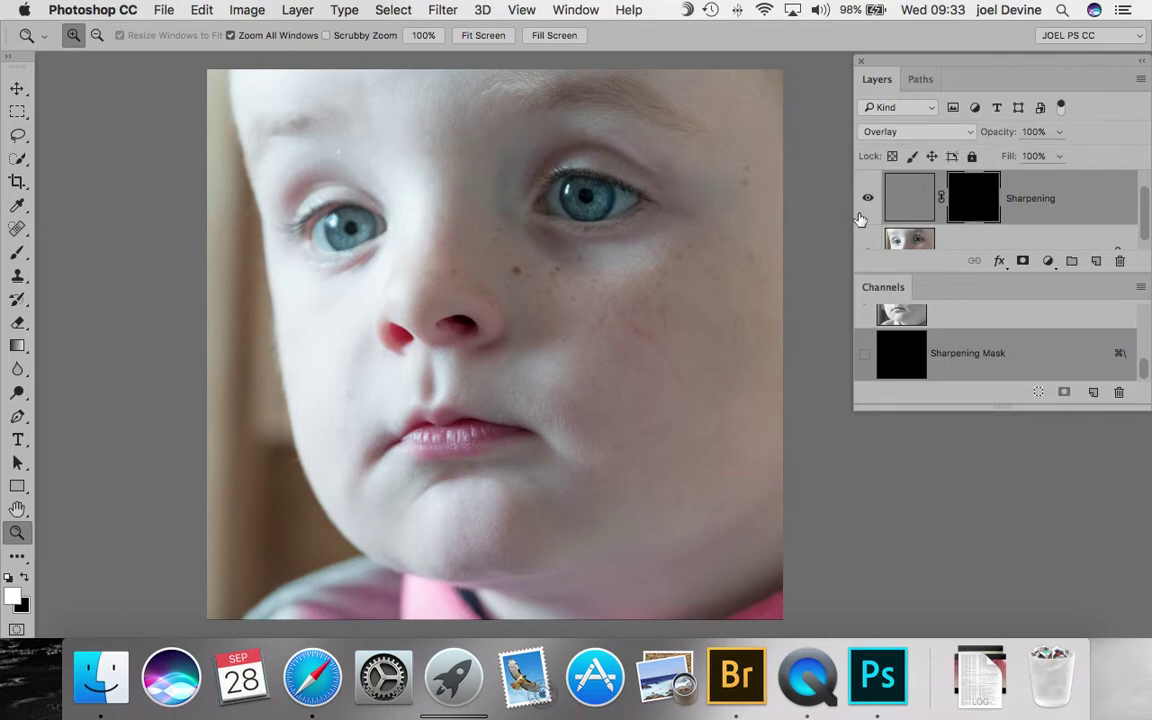
Step: Paint white on the Sharpening mask over the right-hand eyebrow with a 300-pixel brush at 58% opacity and 30% flow
click(649, 220)
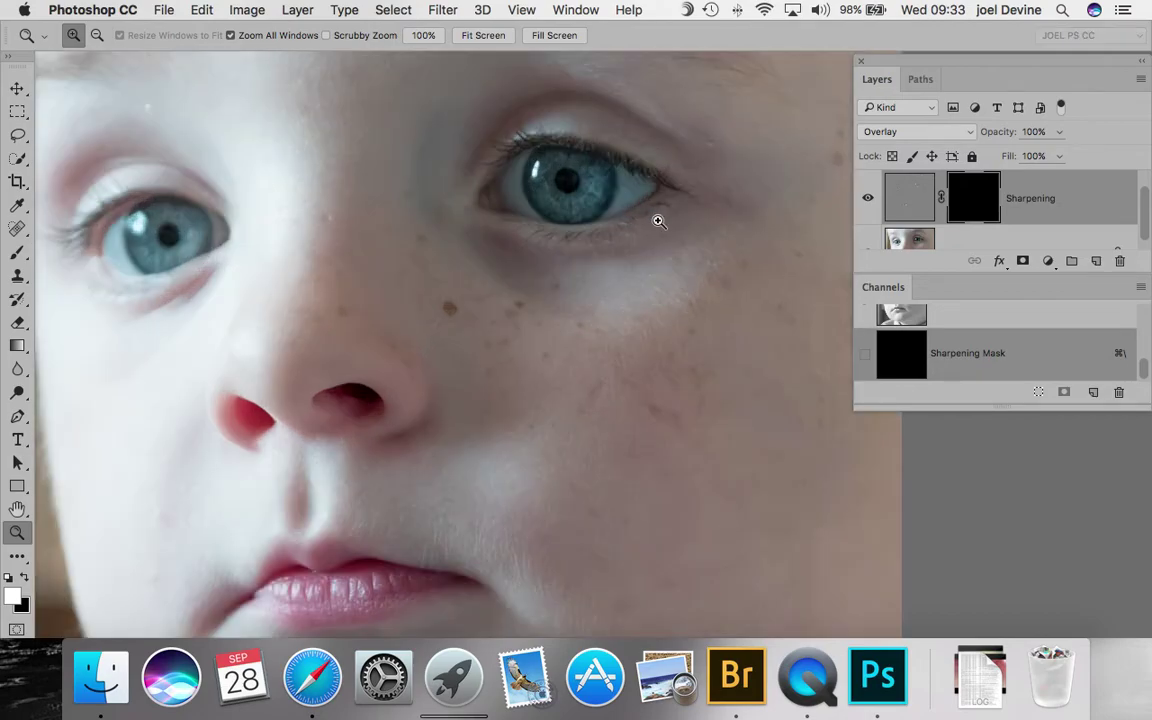
scroll(651, 231, up, 5)
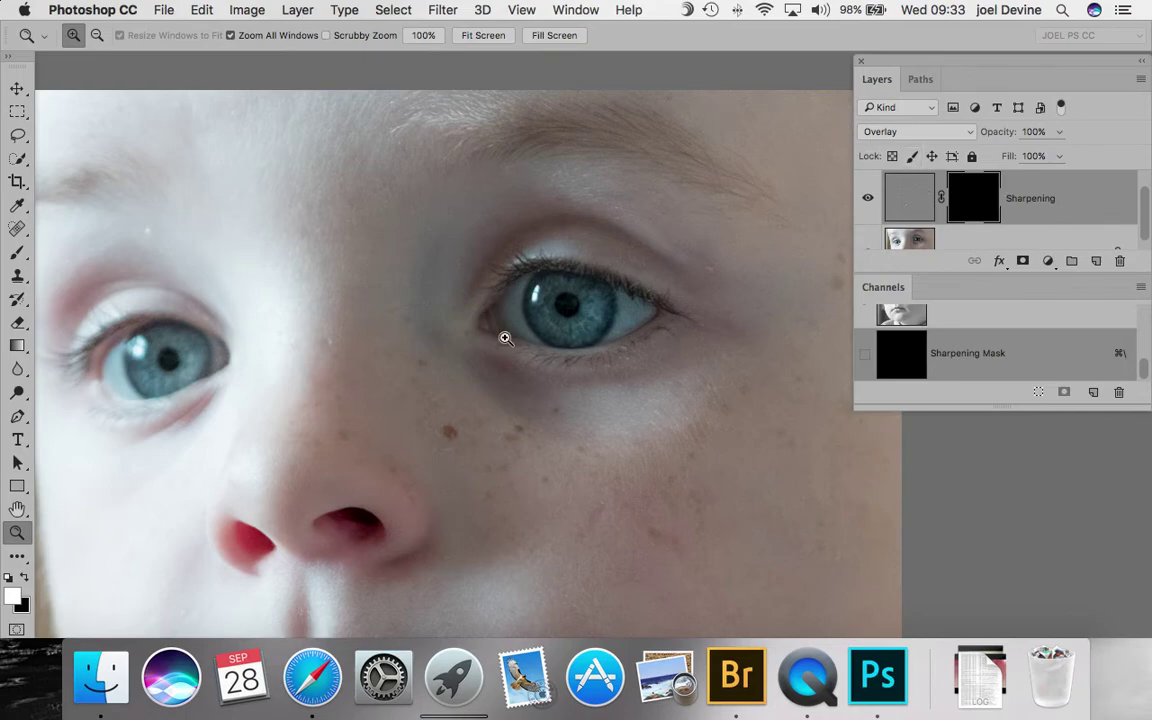
click(18, 255)
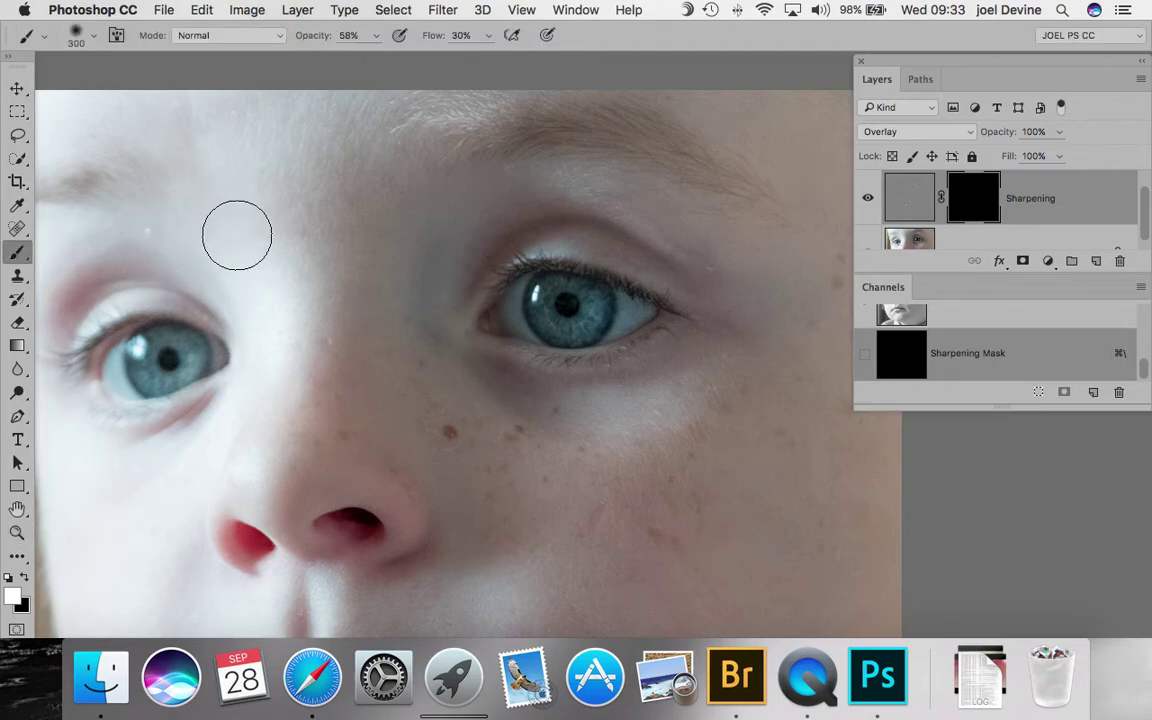
mouse_move(438, 152)
mouse_down()
mouse_move(480, 106)
mouse_move(450, 117)
mouse_move(562, 115)
mouse_move(665, 154)
mouse_move(635, 156)
mouse_move(755, 196)
mouse_move(612, 204)
mouse_move(706, 215)
mouse_move(428, 129)
mouse_move(504, 134)
mouse_move(542, 173)
mouse_move(459, 173)
mouse_move(625, 167)
mouse_up()
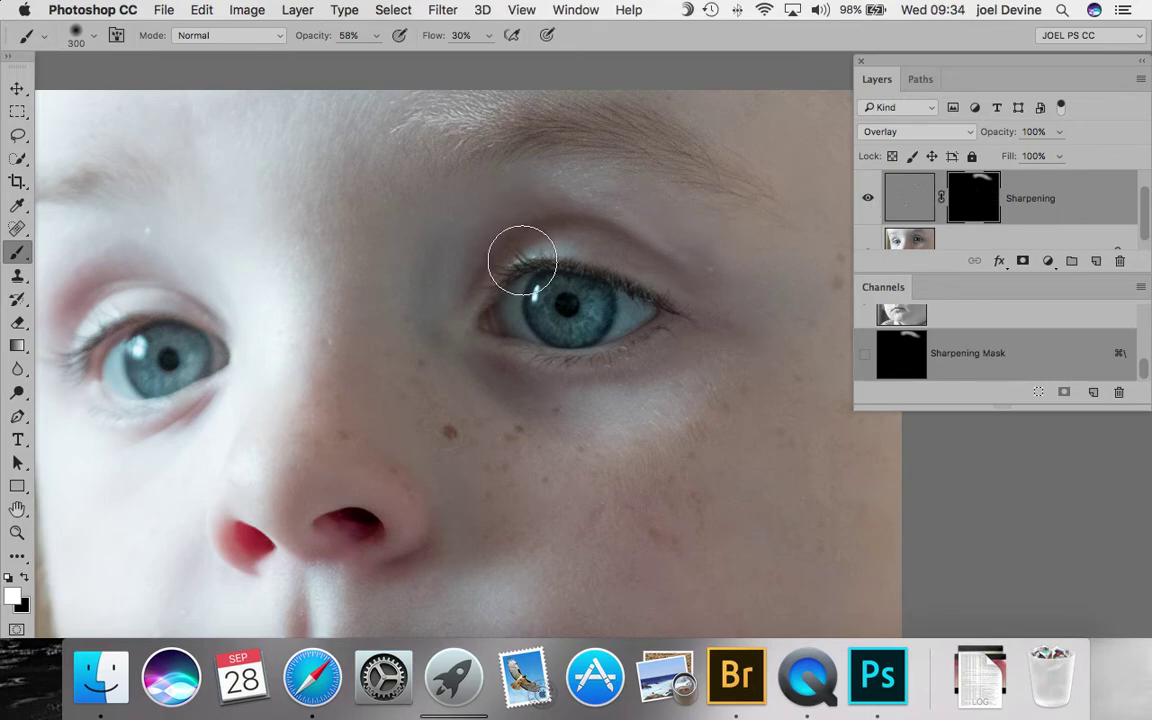
Step: Reduce the brush to 175 pixels and paint white on the mask over the right-hand eye and its lashes
key(bracketleft)
key(bracketleft)
key(bracketleft)
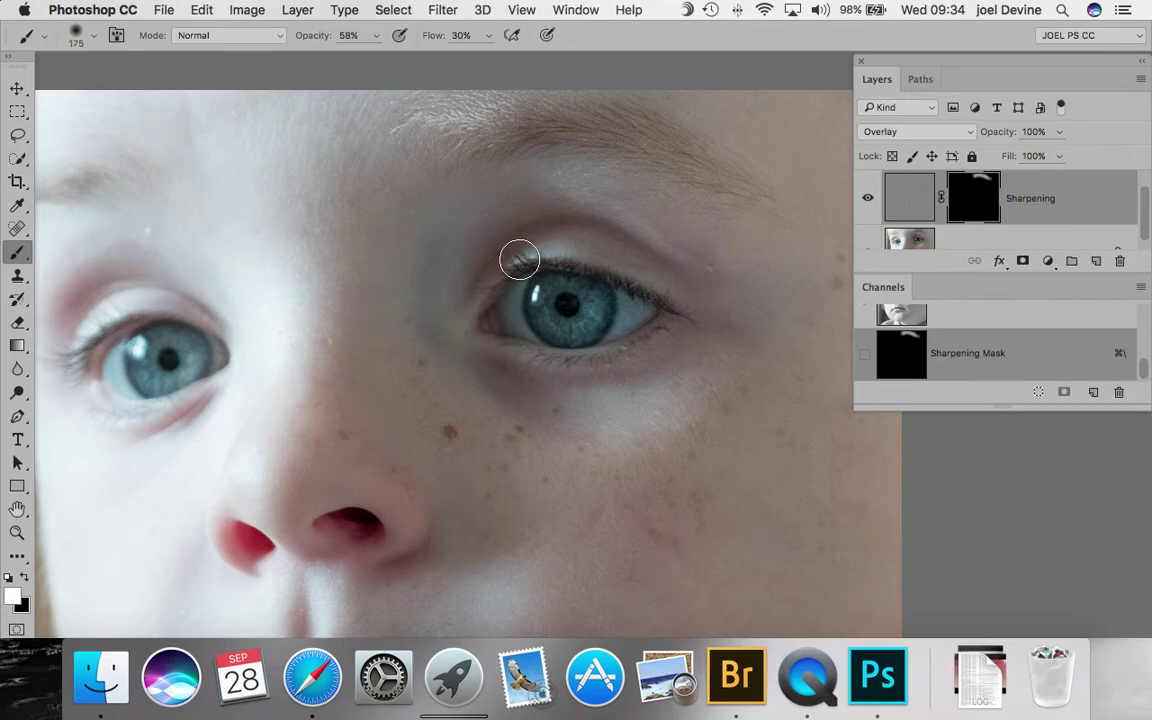
mouse_move(519, 260)
mouse_down()
mouse_move(646, 293)
mouse_move(515, 275)
mouse_move(497, 298)
mouse_move(495, 339)
mouse_move(569, 356)
mouse_move(669, 332)
mouse_move(607, 325)
mouse_move(603, 307)
mouse_move(564, 290)
mouse_move(548, 311)
mouse_move(584, 324)
mouse_move(579, 295)
mouse_move(534, 301)
mouse_move(588, 306)
mouse_up()
Step: Paint white on the Sharpening mask over the lips and over the child's other eye and brow
scroll(588, 306, down, 5)
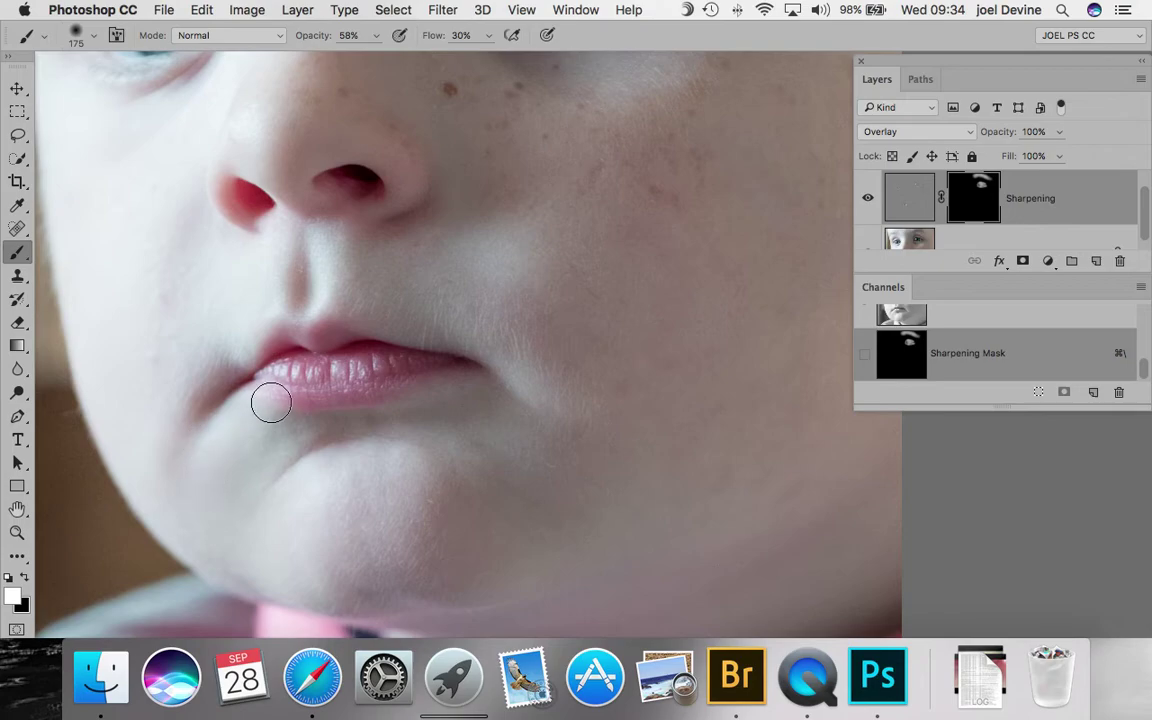
mouse_move(280, 380)
mouse_down()
mouse_move(400, 369)
mouse_move(305, 342)
mouse_move(274, 375)
mouse_move(309, 377)
mouse_move(292, 383)
mouse_move(312, 389)
mouse_move(409, 370)
mouse_move(453, 394)
mouse_up()
scroll(453, 394, up, 5)
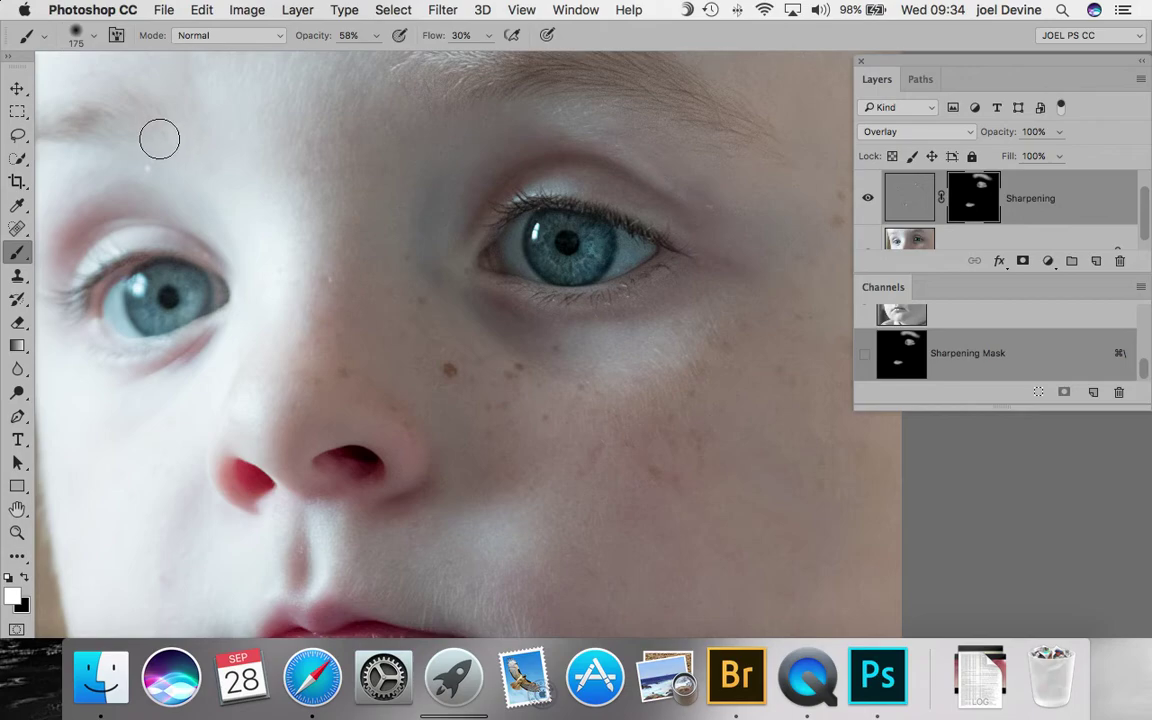
scroll(160, 138, left, 5)
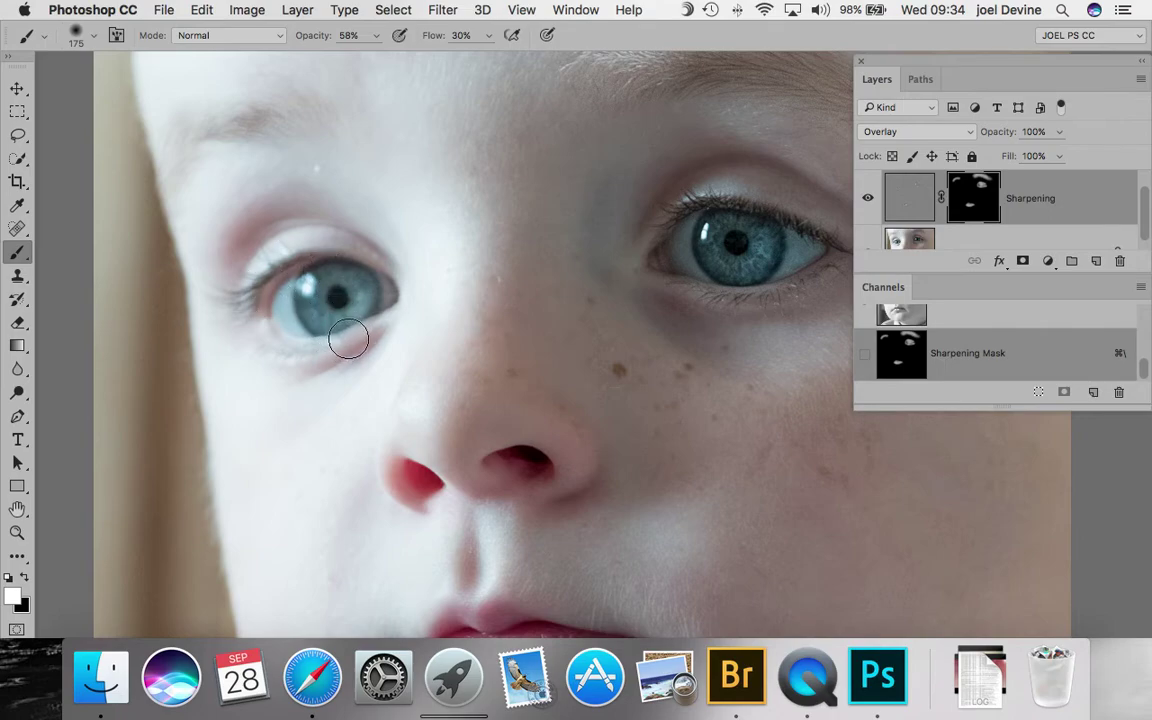
Step: Paint additional white strokes on the mask over the right-hand eye's lower lashes and along the eyebrow above it
scroll(347, 335, right, 5)
scroll(347, 335, down, 2)
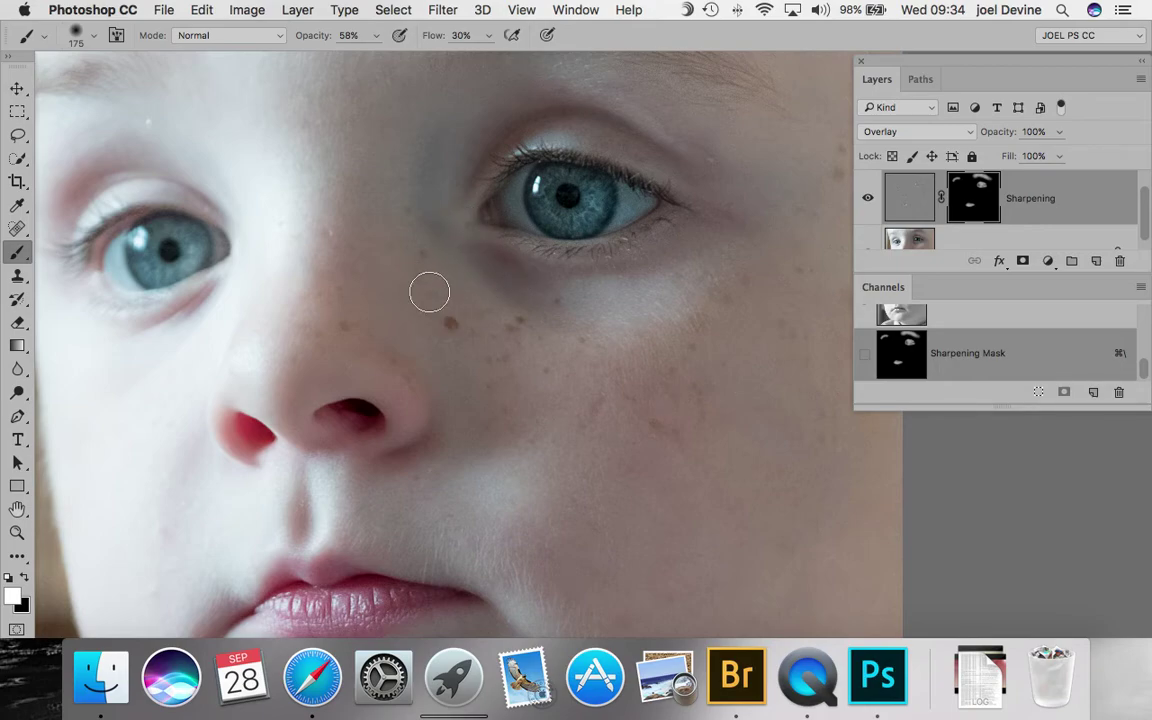
scroll(512, 404, down, 5)
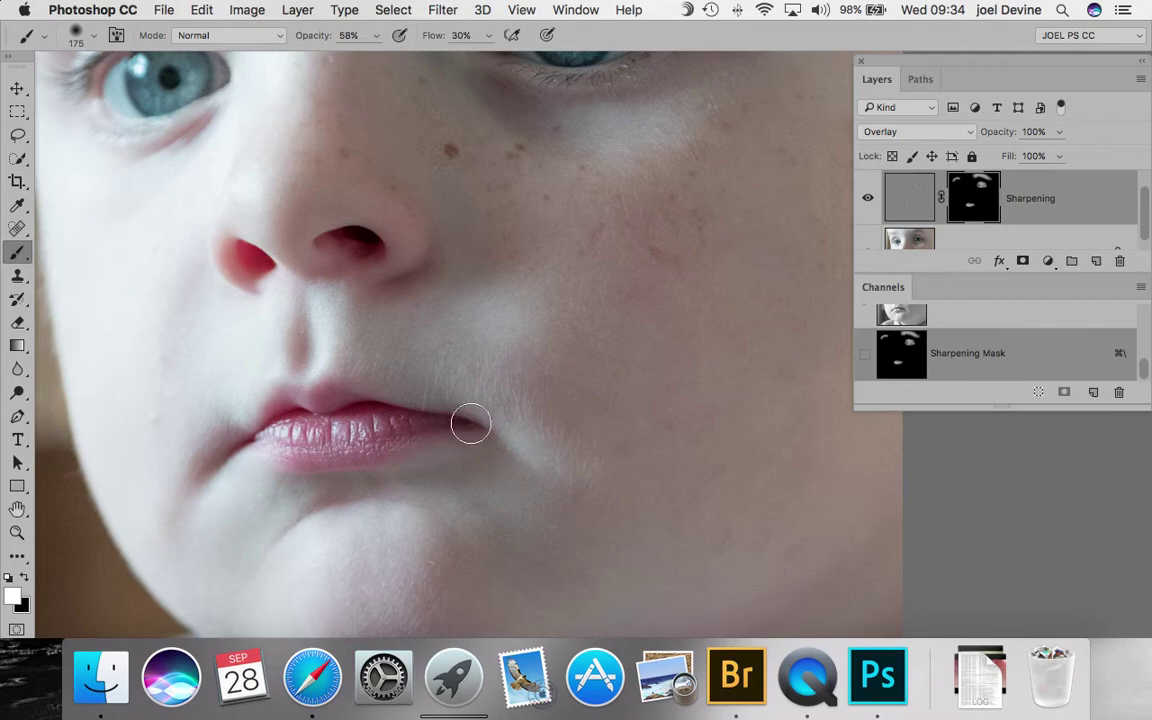
scroll(468, 405, up, 5)
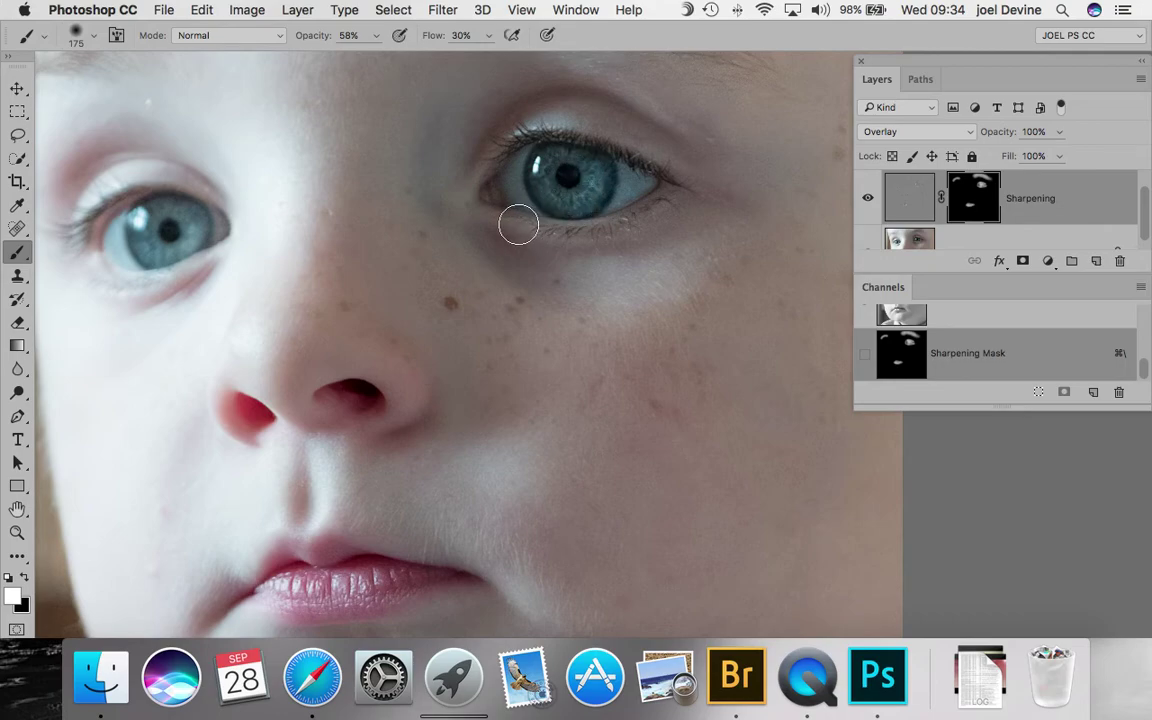
mouse_move(514, 224)
mouse_down()
mouse_move(599, 232)
mouse_move(658, 205)
mouse_move(654, 189)
mouse_move(527, 144)
mouse_move(630, 152)
mouse_up()
scroll(630, 155, up, 5)
mouse_move(437, 159)
mouse_down()
mouse_move(521, 139)
mouse_move(569, 147)
mouse_move(748, 224)
mouse_up()
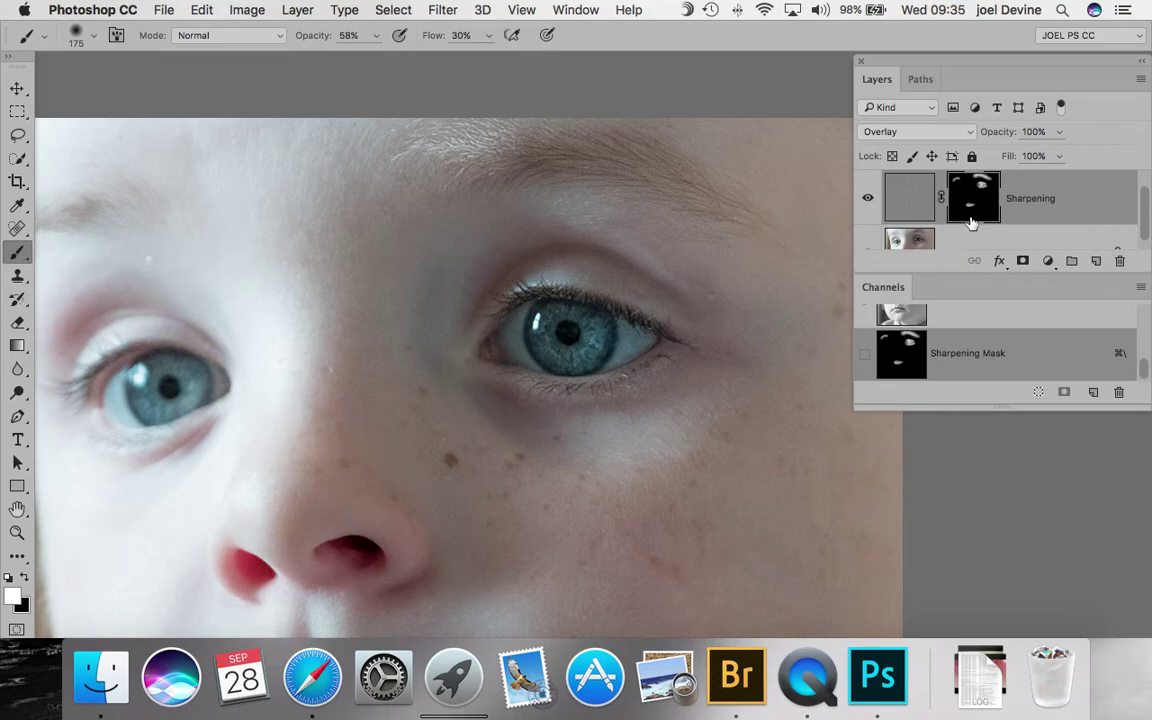
Step: Compare the photo with and without the masked sharpening by toggling the Sharpening layer's visibility
click(868, 199)
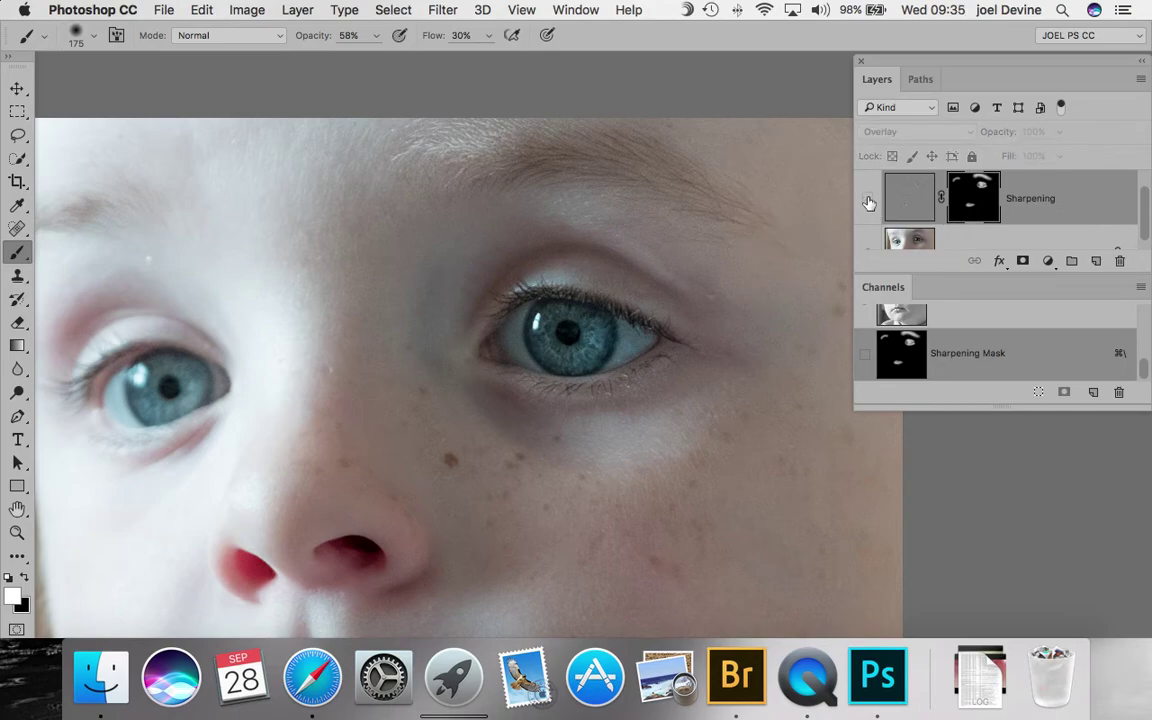
click(868, 200)
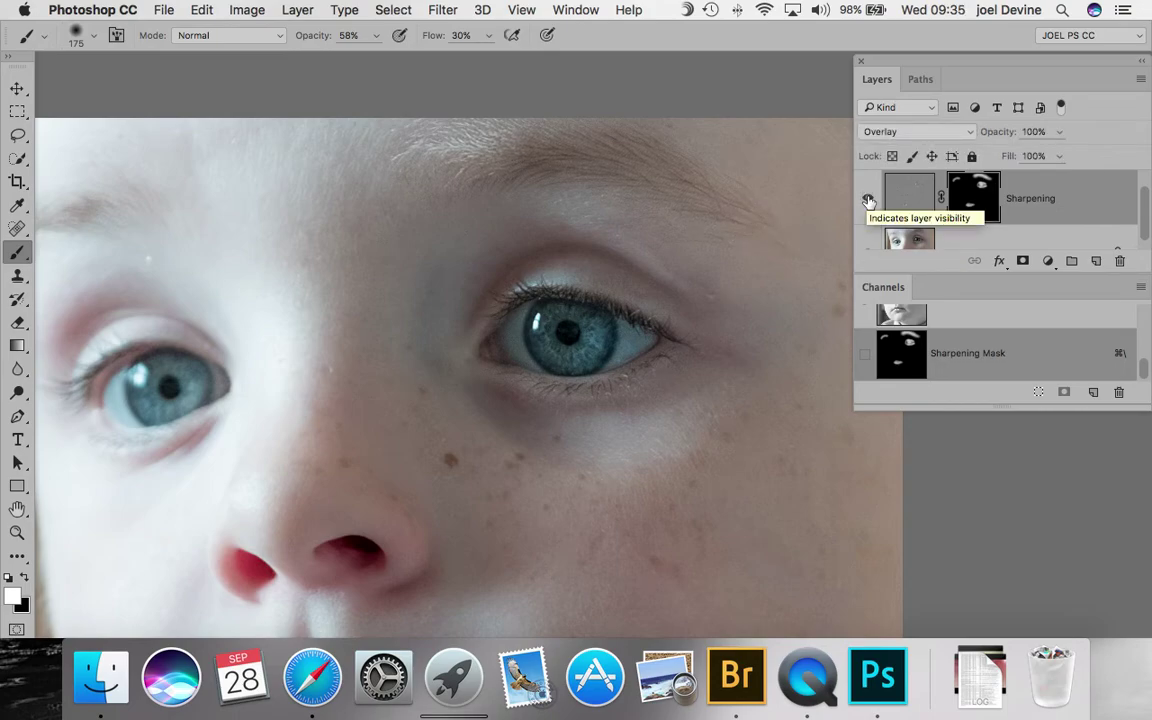
click(868, 200)
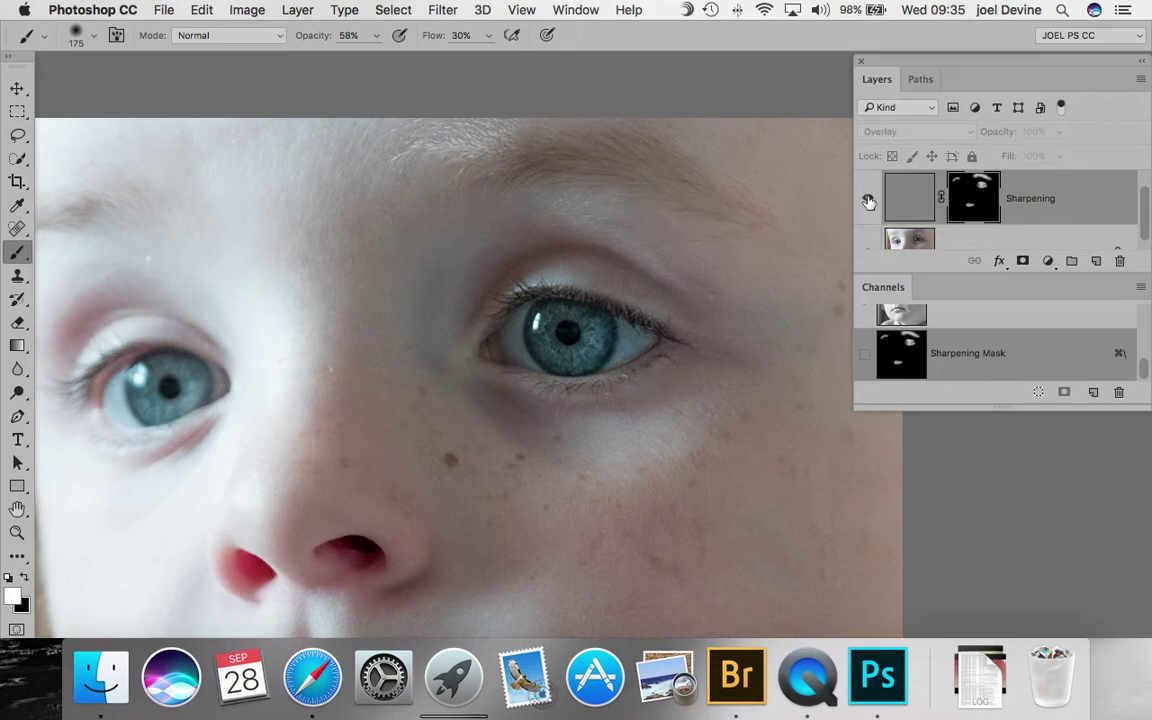
click(868, 200)
click(868, 200)
click(868, 198)
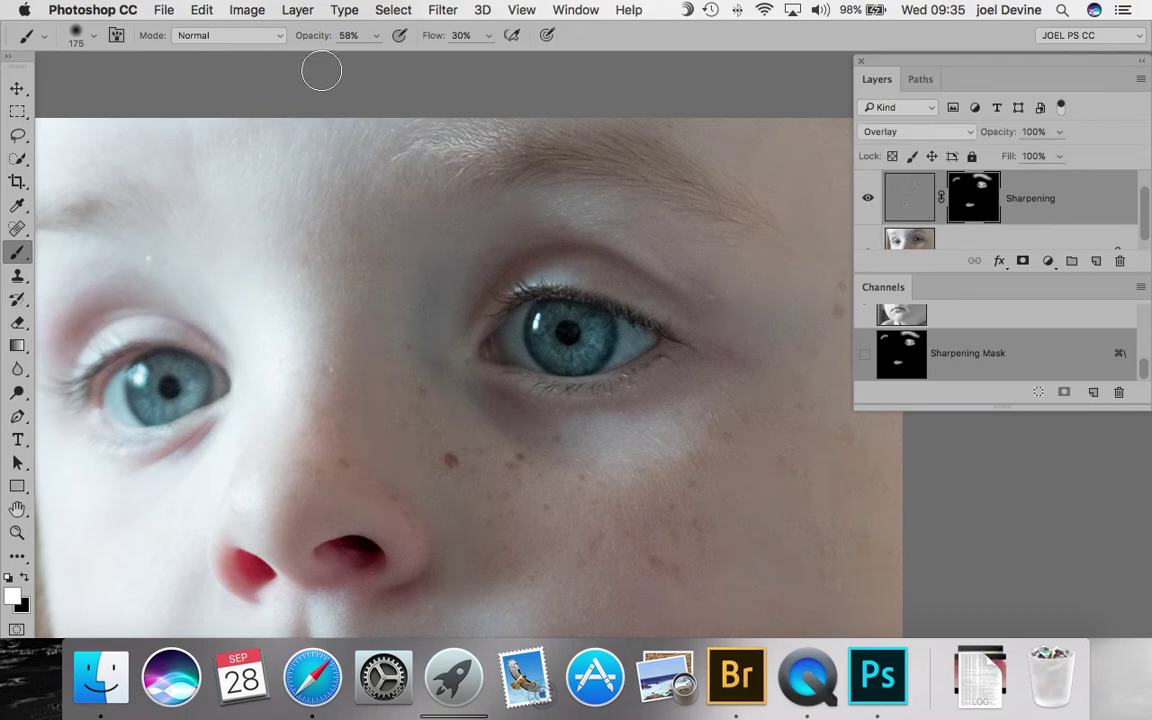
Step: Flatten the image into a single Background layer
click(296, 12)
scroll(323, 590, down, 6)
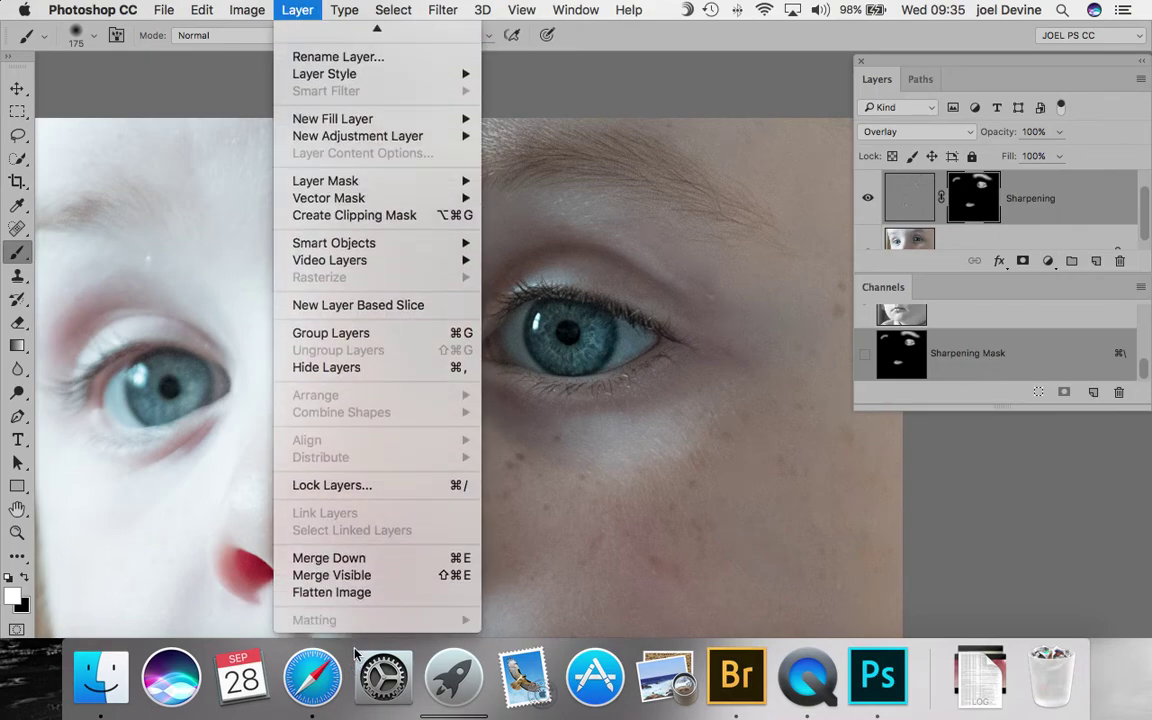
click(362, 596)
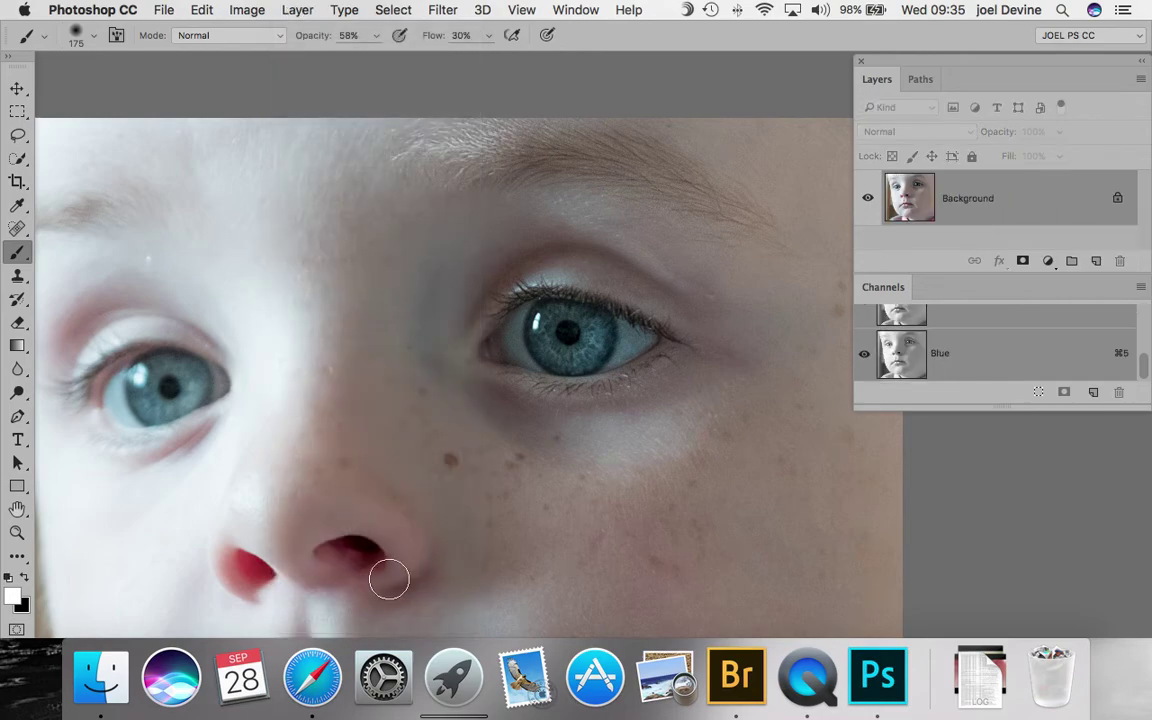
Step: Convert the Background into a regular layer named Sharpened For Print
double_click(990, 203)
click(498, 264)
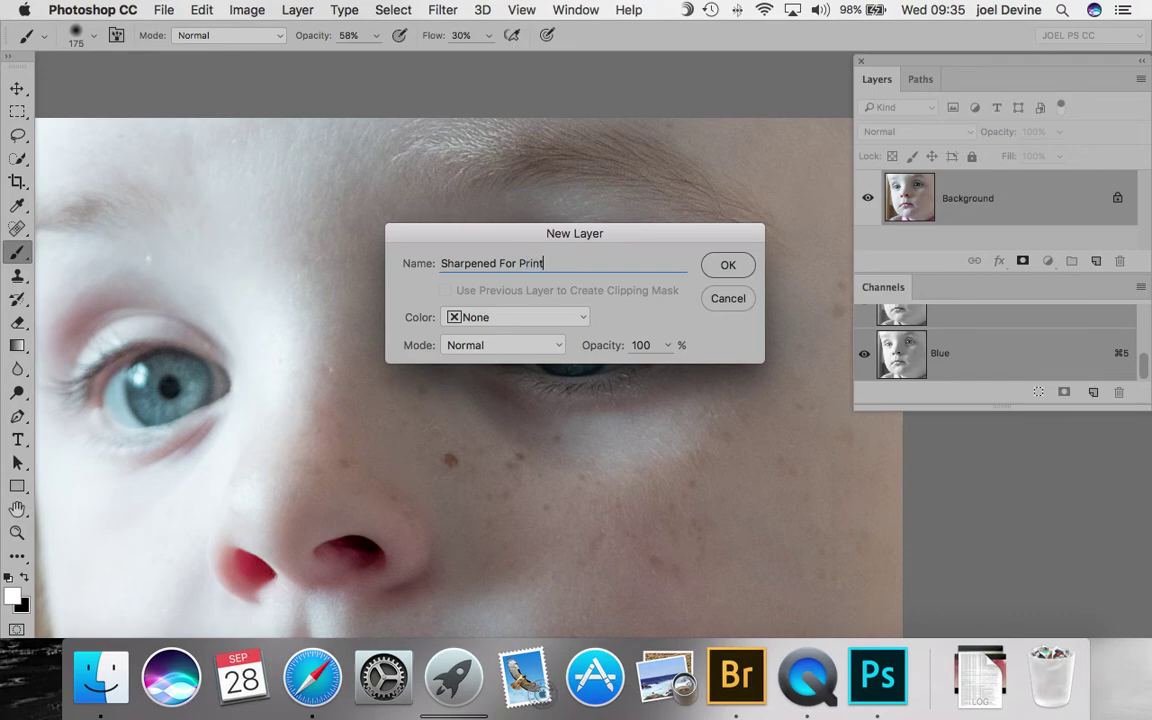
click(726, 268)
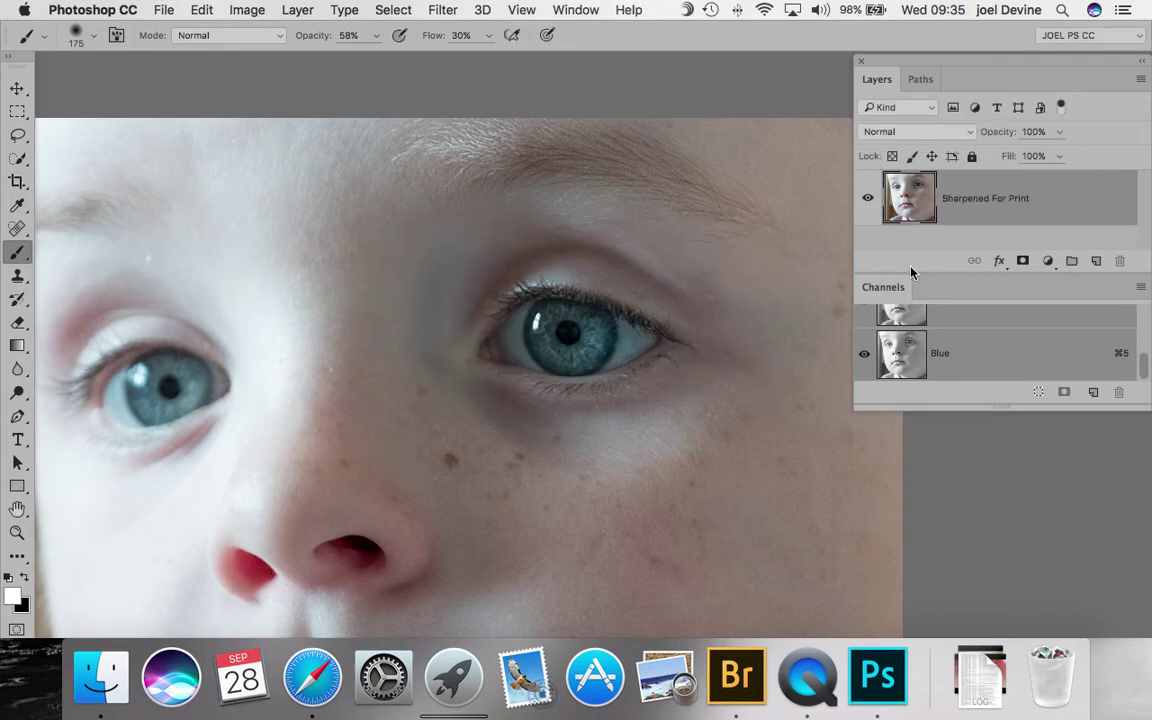